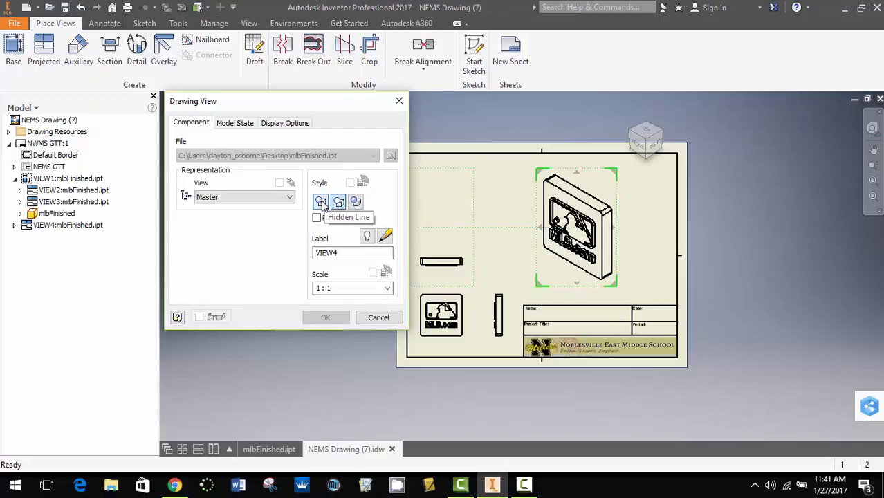
Set the isometric plaque view's style to Shaded so the red and blue logo colours show
click(321, 202)
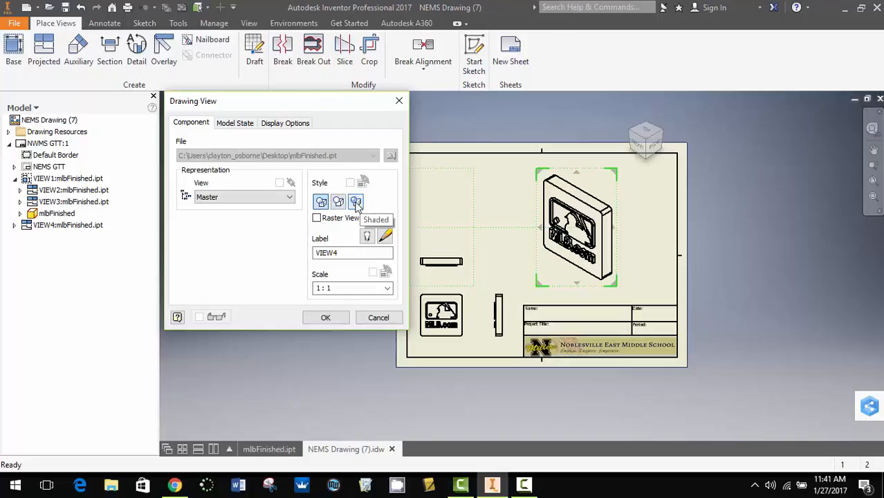
click(355, 202)
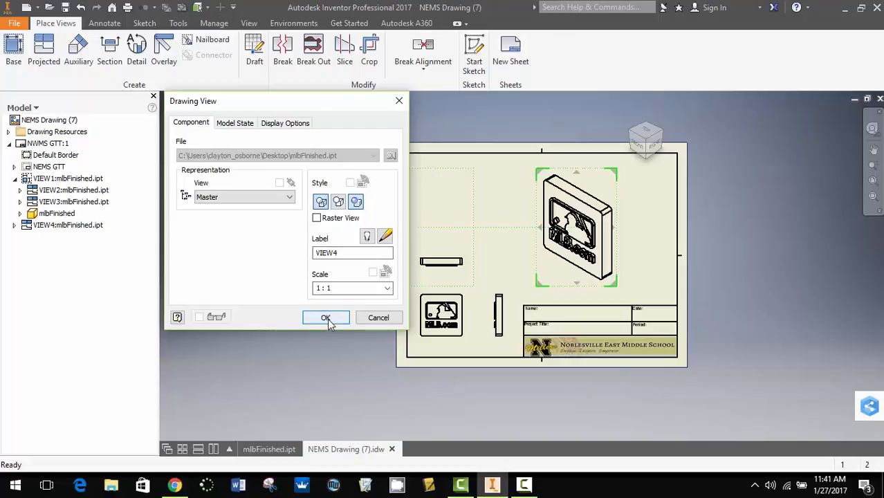
click(325, 318)
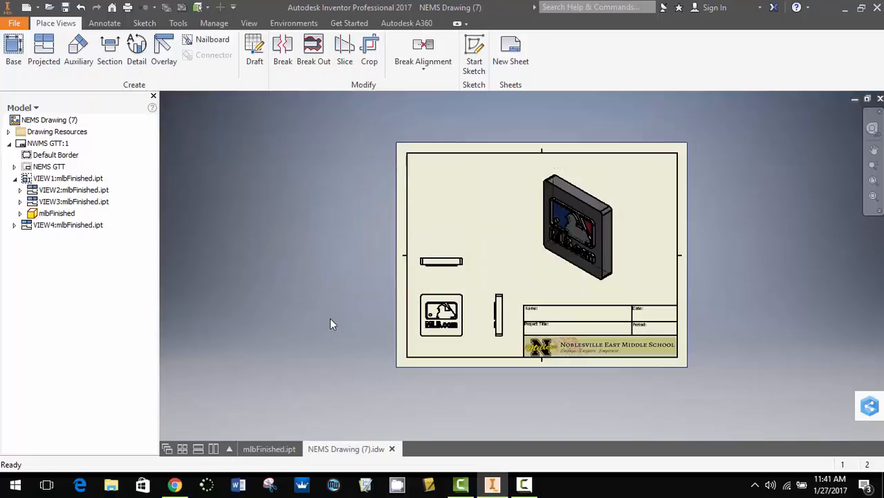
scroll(660, 230, down, 4)
scroll(603, 248, up, 8)
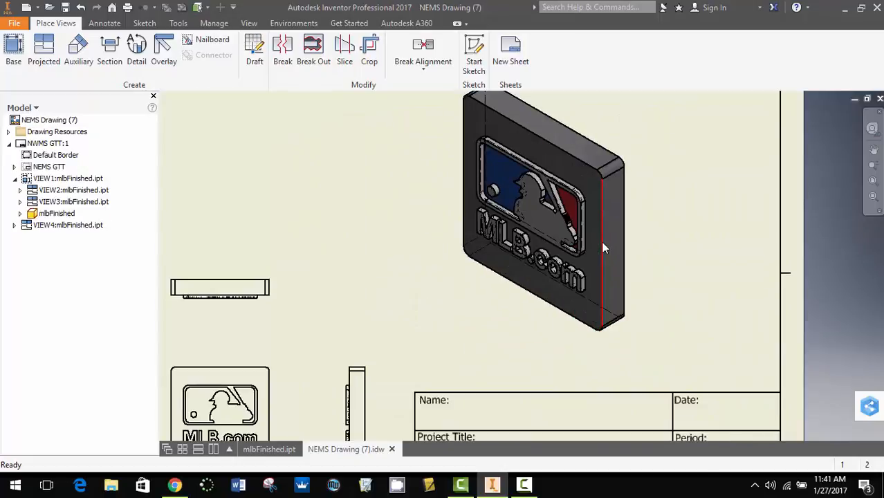
scroll(602, 243, up, 3)
middle_drag(741, 211, 742, 276)
scroll(514, 272, down, 2)
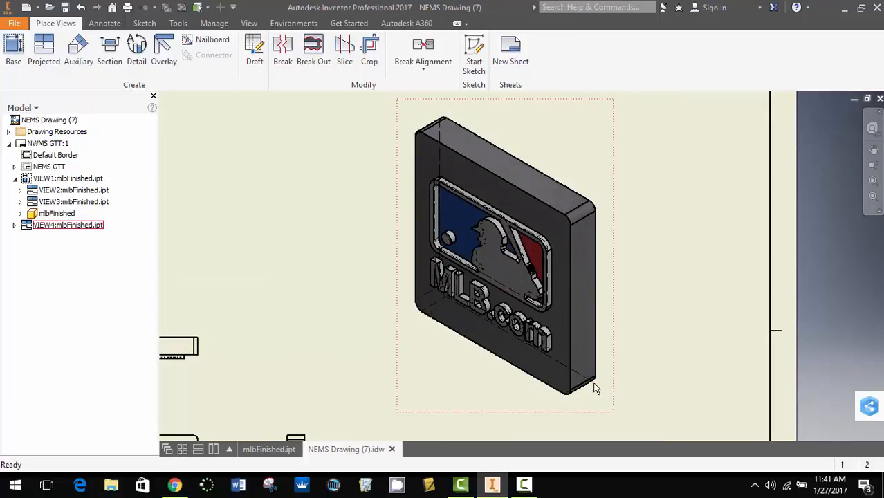
scroll(448, 274, up, 4)
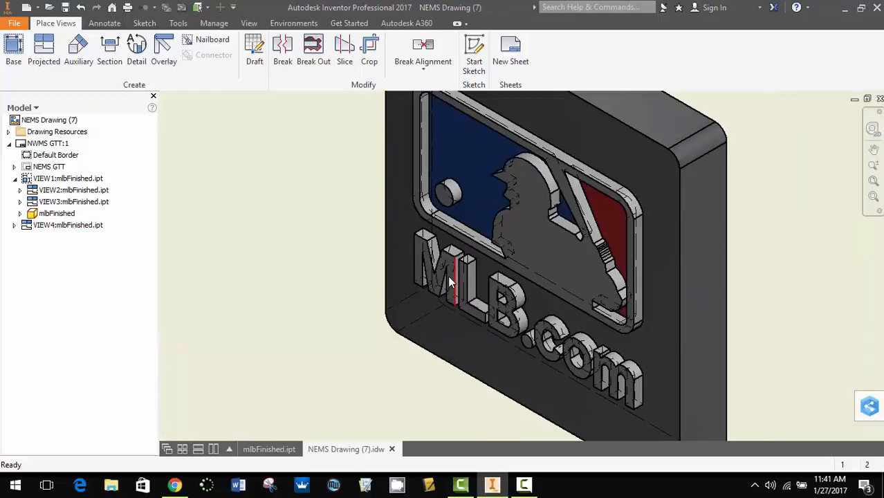
scroll(506, 228, down, 3)
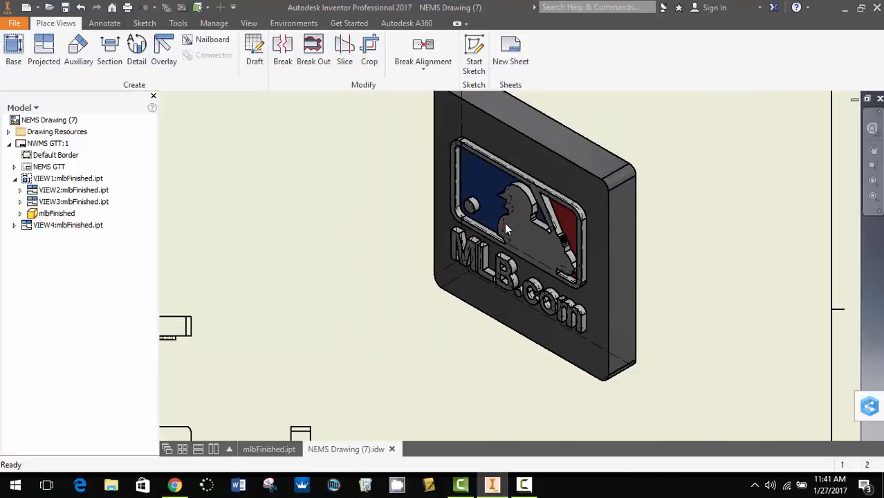
scroll(504, 223, down, 2)
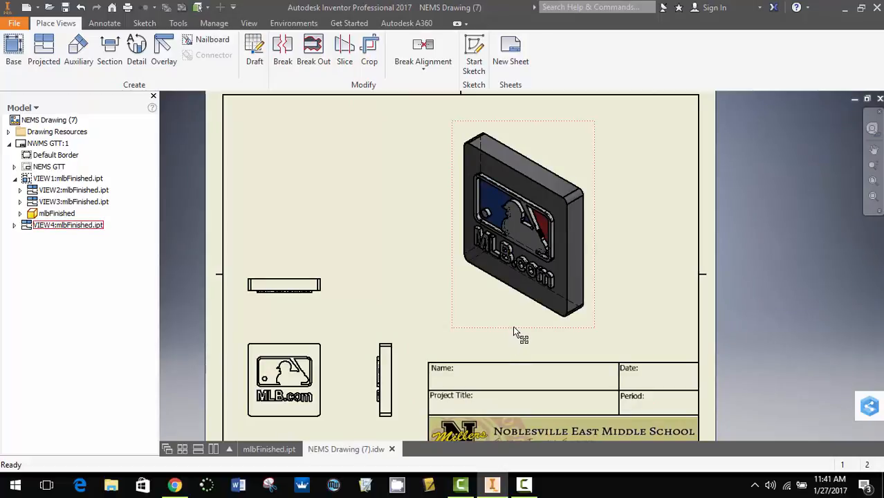
Edit the isometric view and type its scale directly as 1.25 : 1
right_click(514, 329)
click(512, 155)
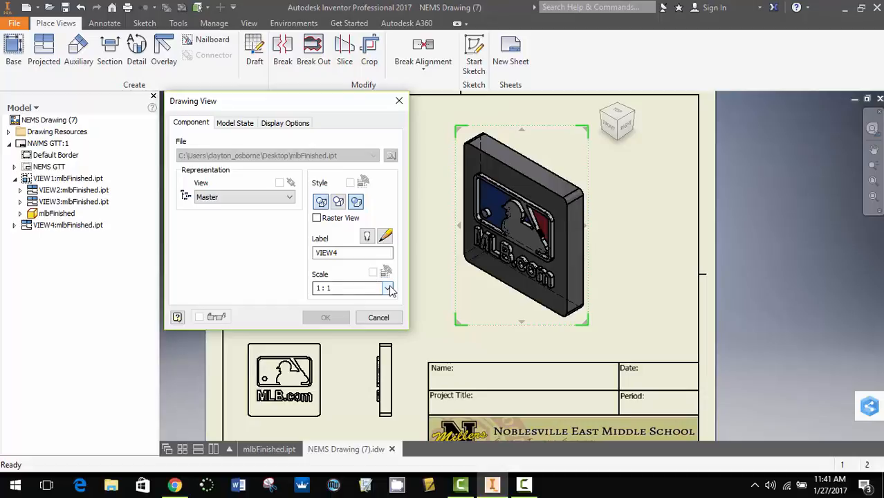
click(387, 288)
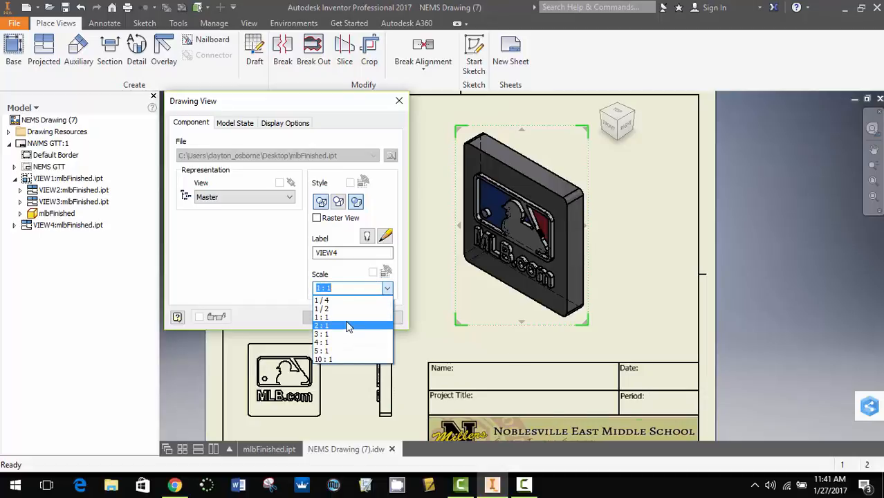
click(348, 325)
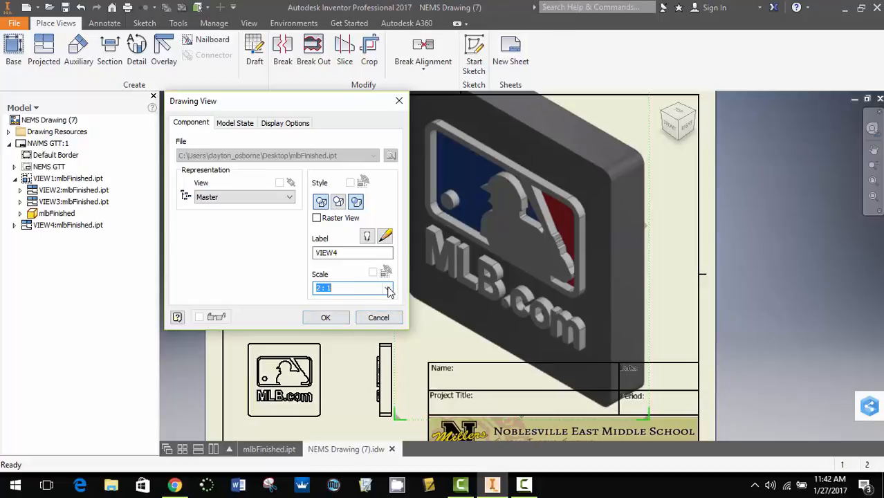
click(387, 289)
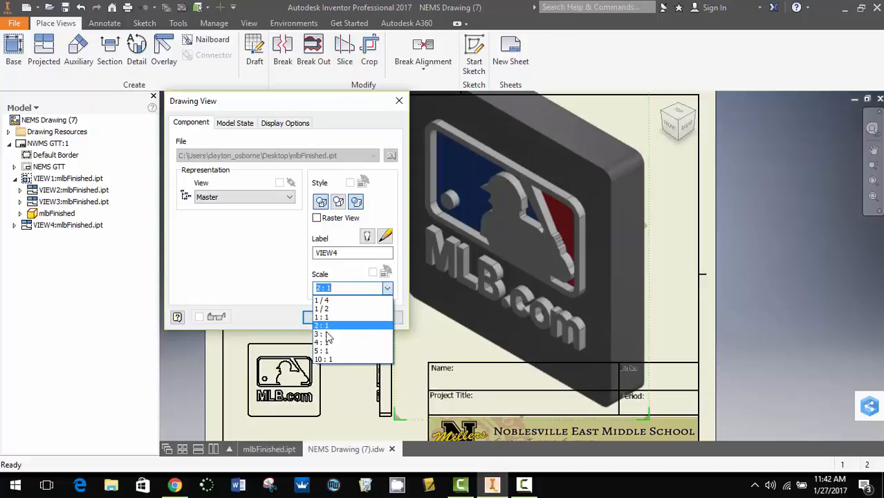
click(339, 288)
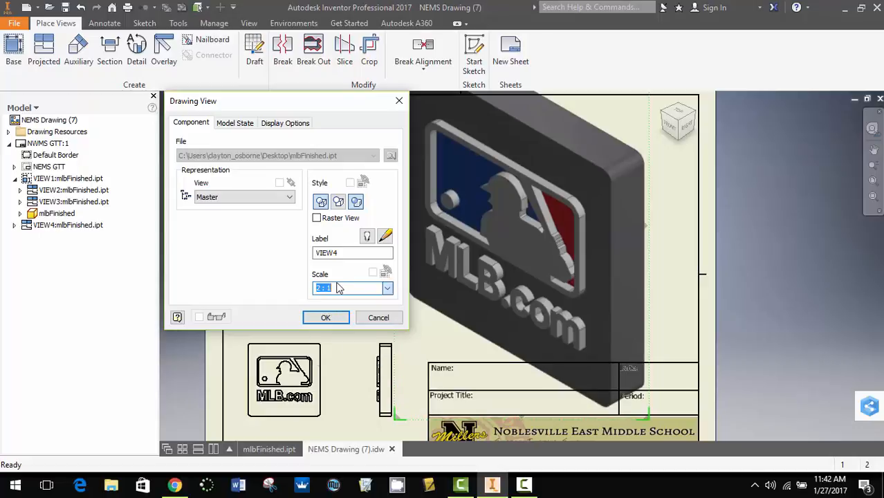
click(319, 287)
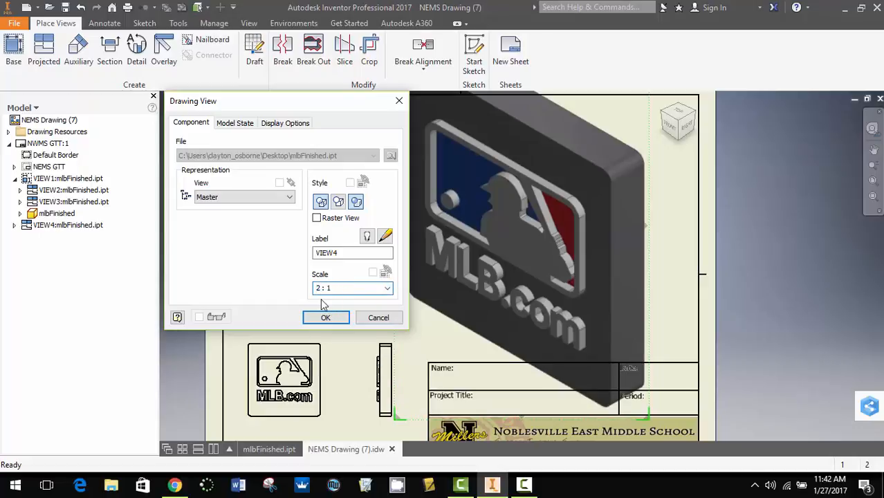
text(1.5)
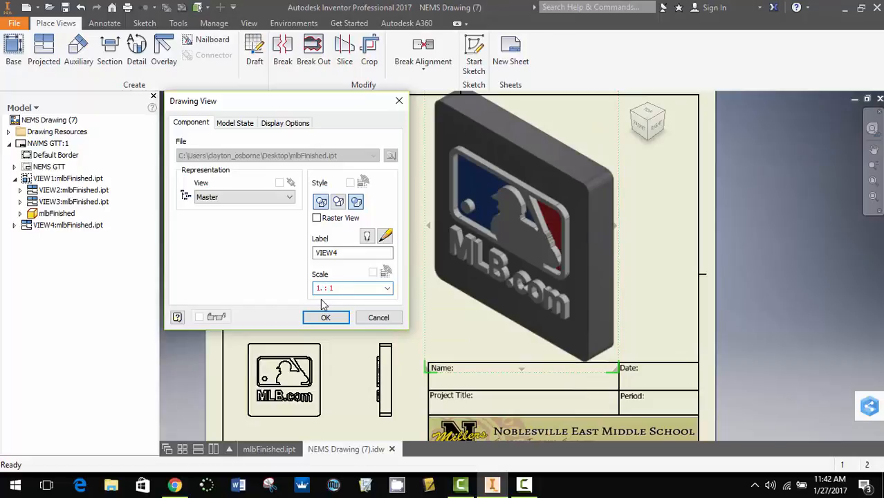
text(25)
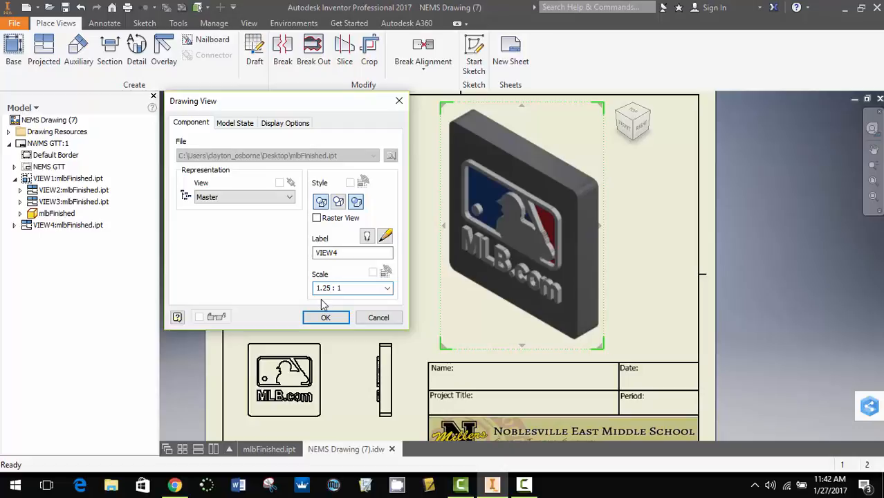
key(Return)
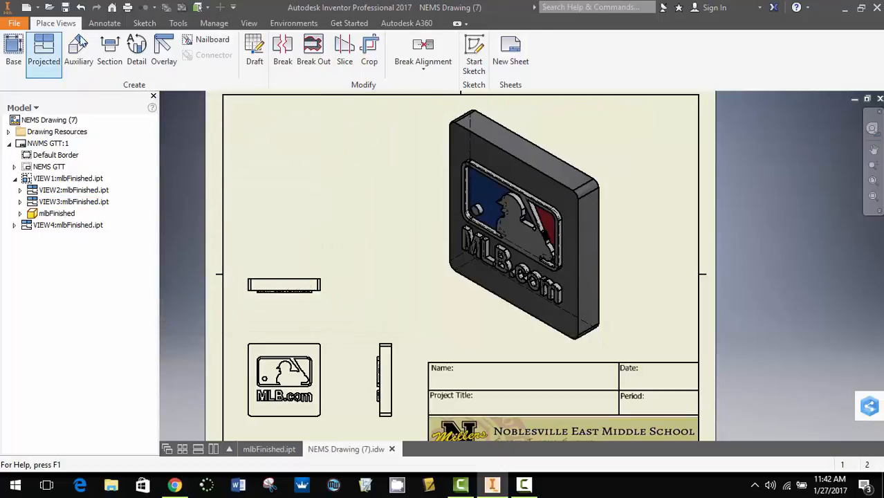
Add a .50 thickness dimension between the side view's top and bottom edges, placed to the right
click(106, 24)
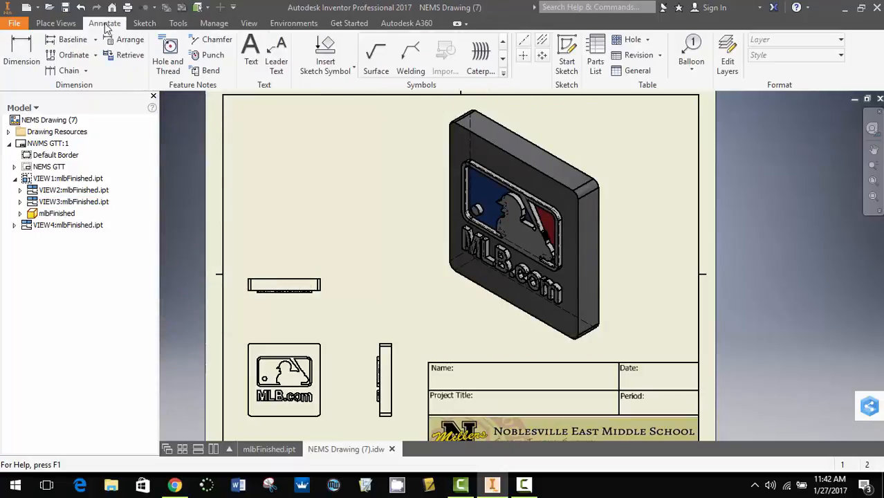
click(17, 46)
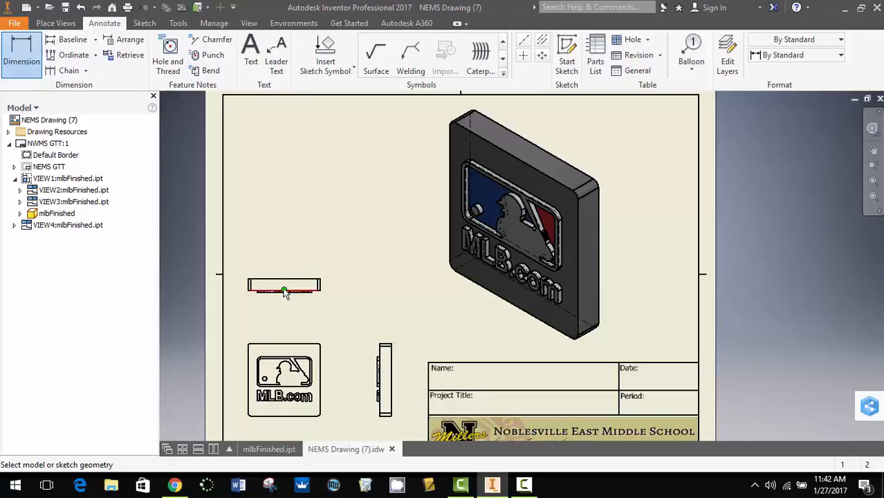
click(284, 291)
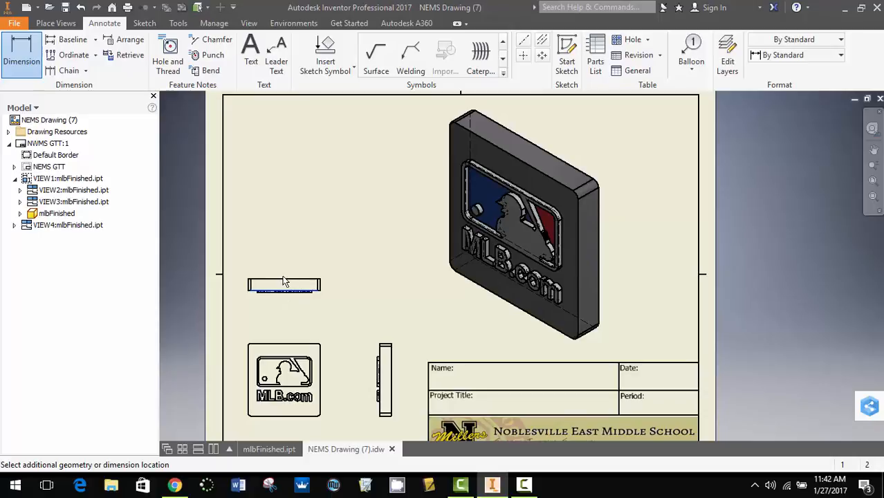
click(284, 280)
click(349, 289)
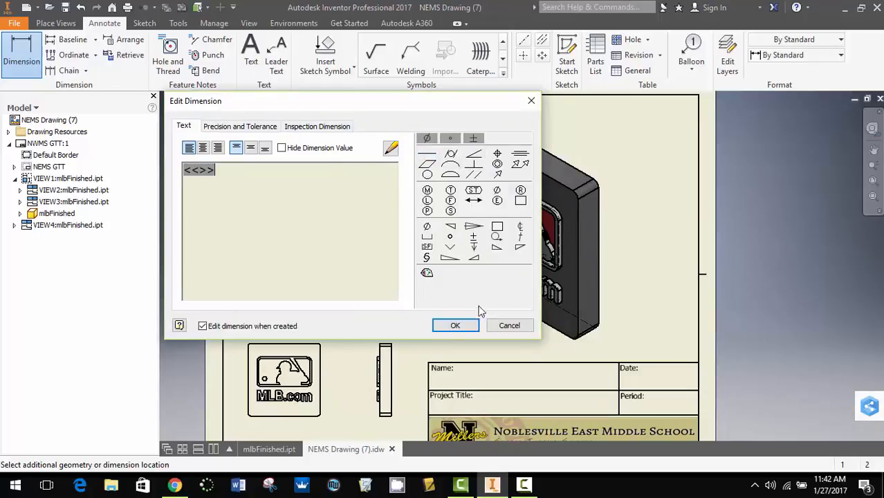
click(455, 325)
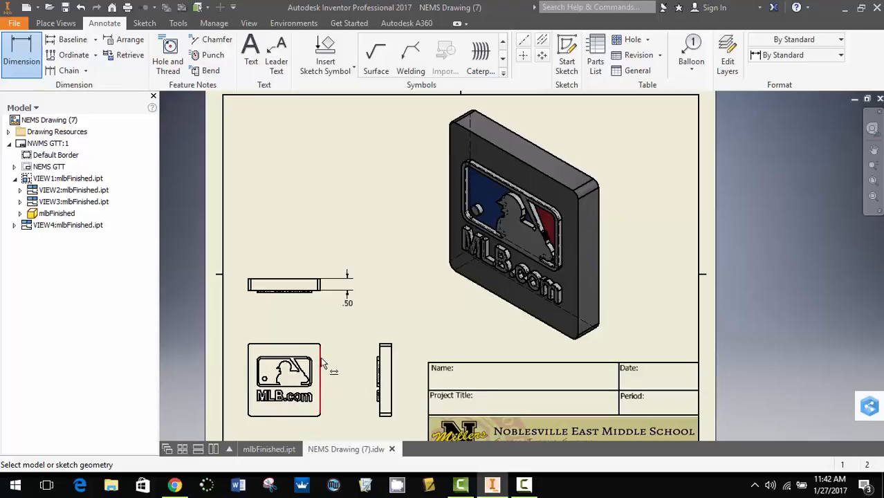
Discard an unwanted 2.87 dimension and dimension the front view's height as 3.13
scroll(320, 357, up, 5)
mouse_move(360, 267)
middle_down()
mouse_move(402, 230)
mouse_move(408, 204)
middle_up()
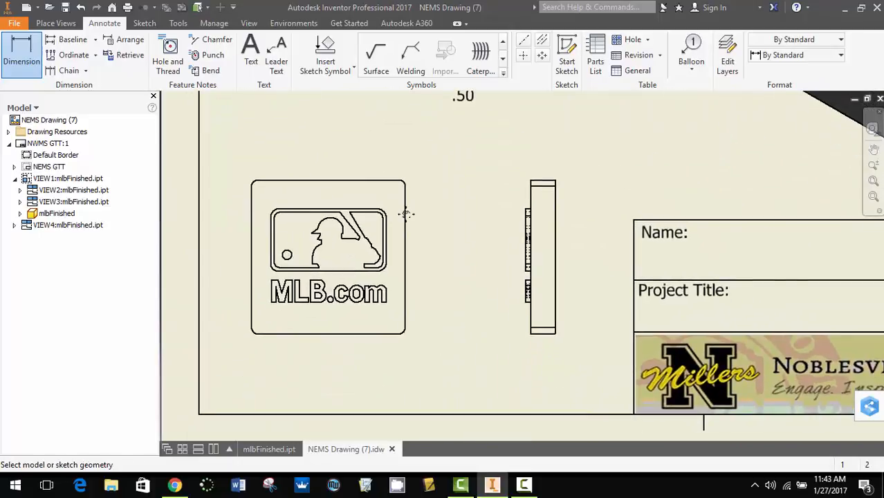
click(406, 294)
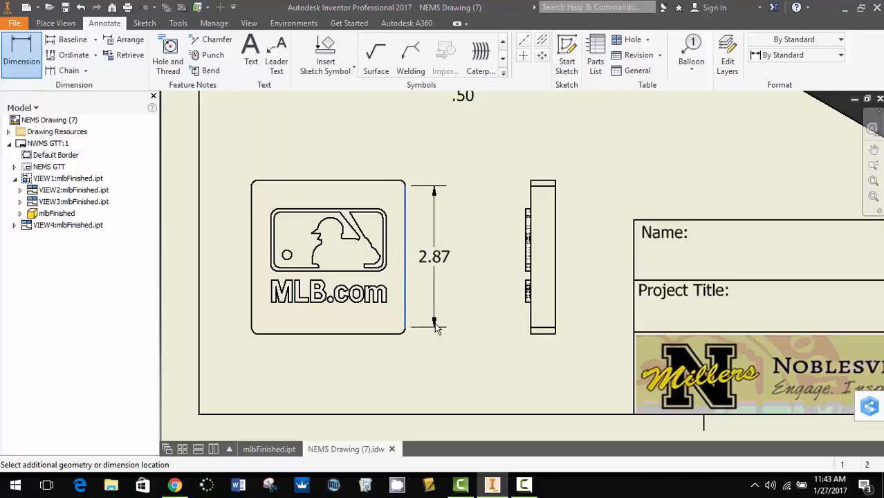
right_click(435, 327)
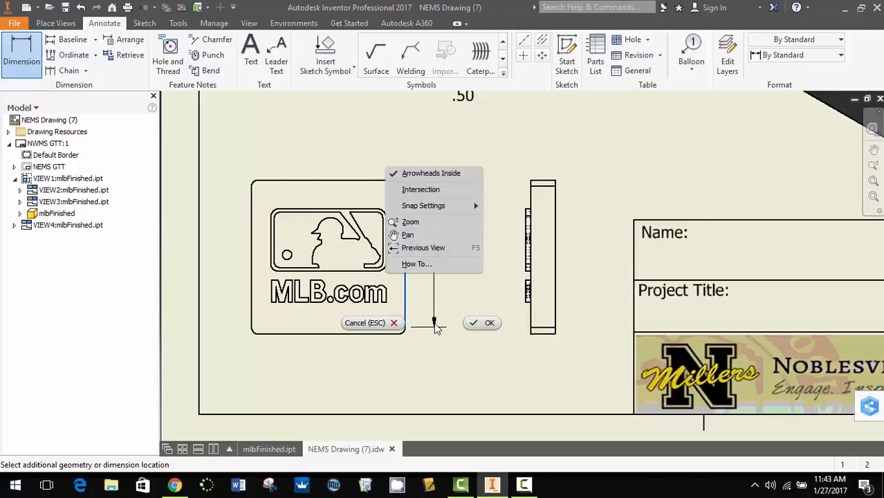
click(385, 324)
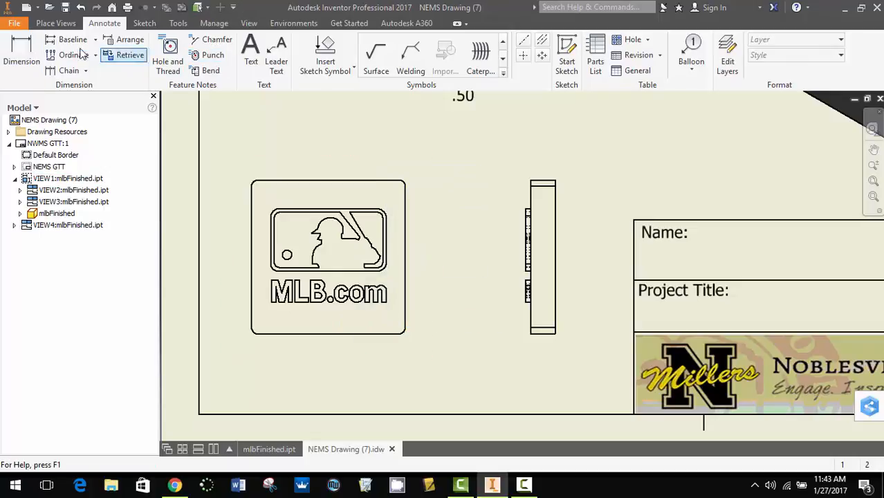
click(21, 55)
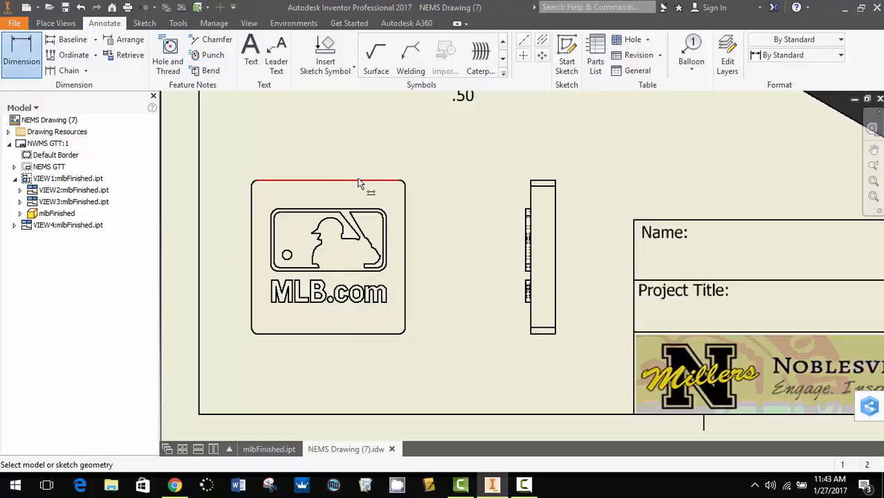
click(328, 180)
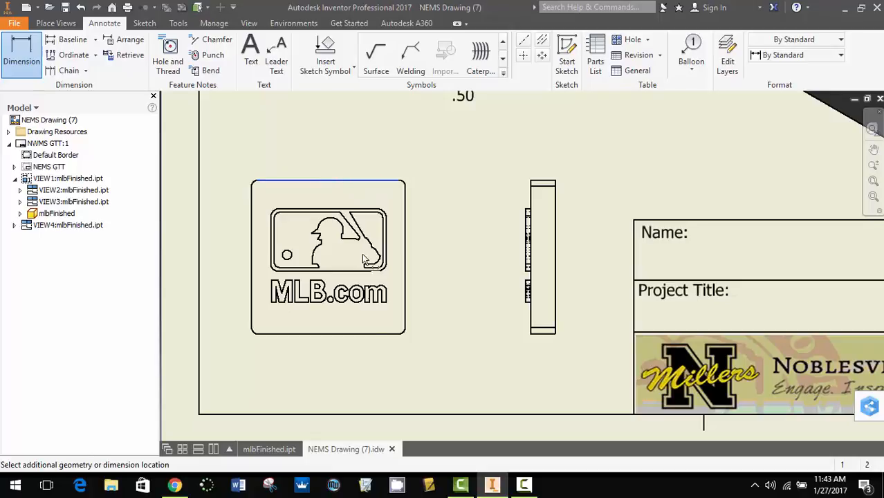
click(327, 332)
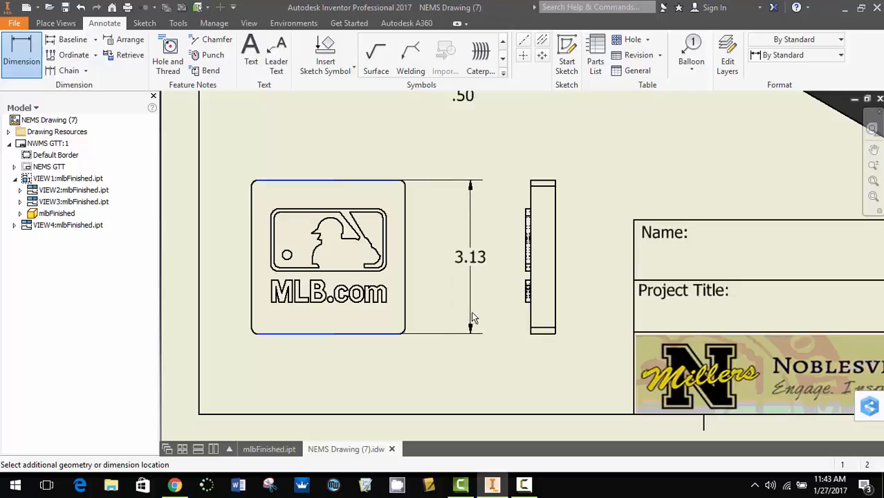
click(473, 315)
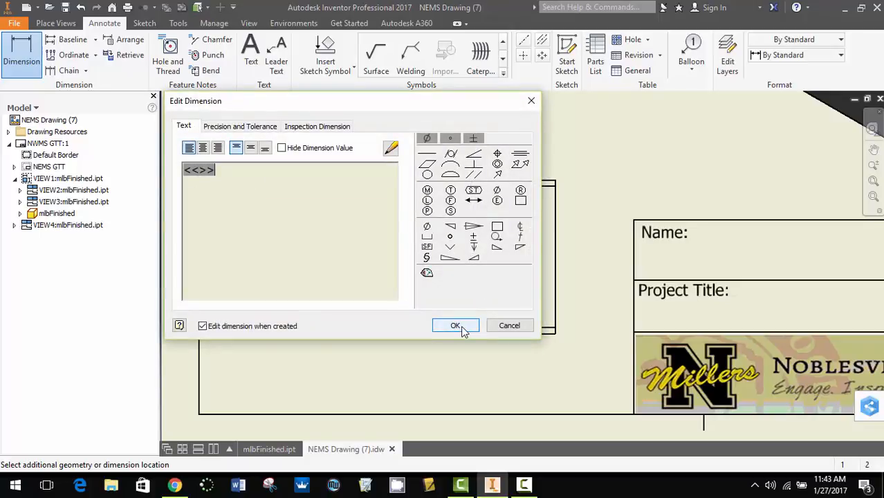
click(461, 328)
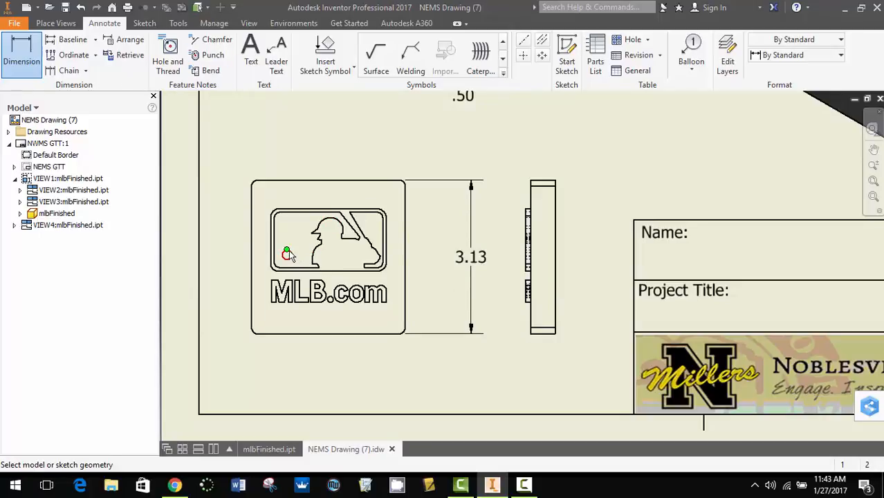
Add a Ø.19 diameter dimension to the logo's small circle, placed above the plaque
scroll(289, 251, up, 4)
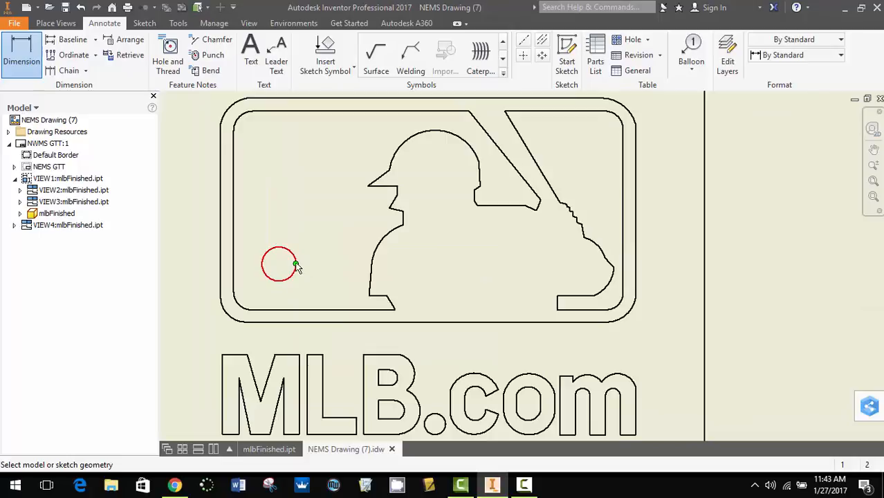
click(294, 274)
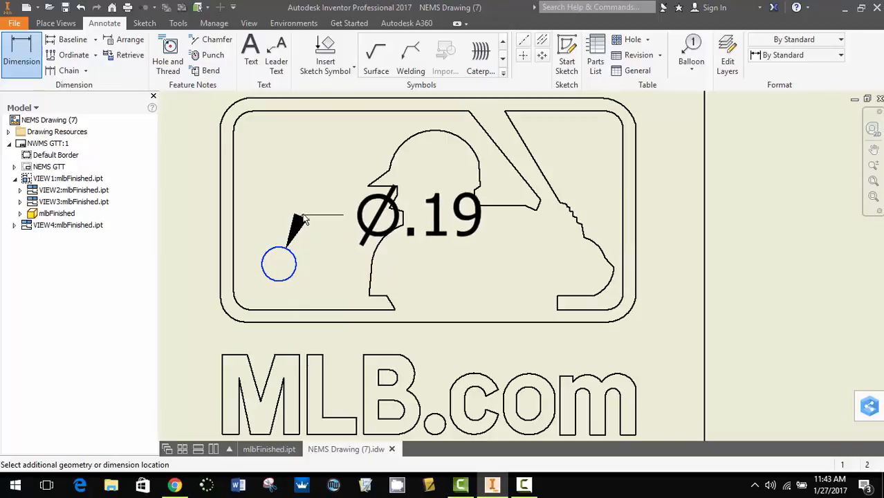
scroll(279, 180, down, 4)
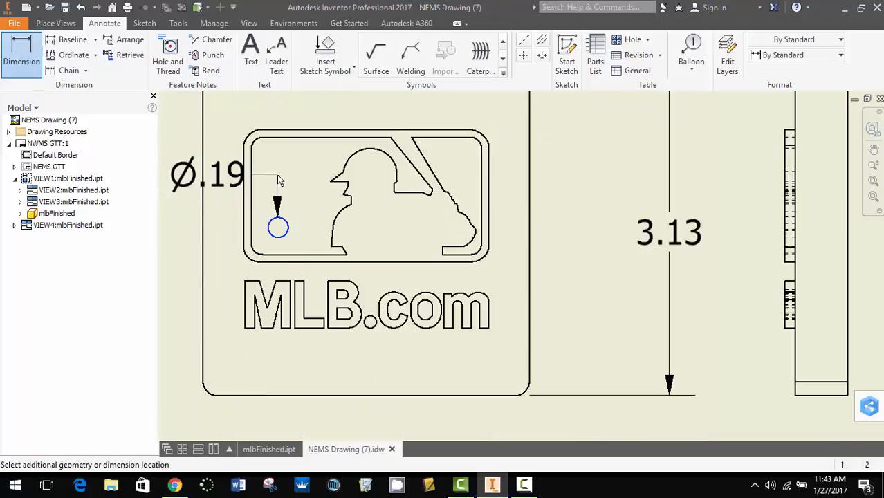
middle_drag(260, 164, 358, 200)
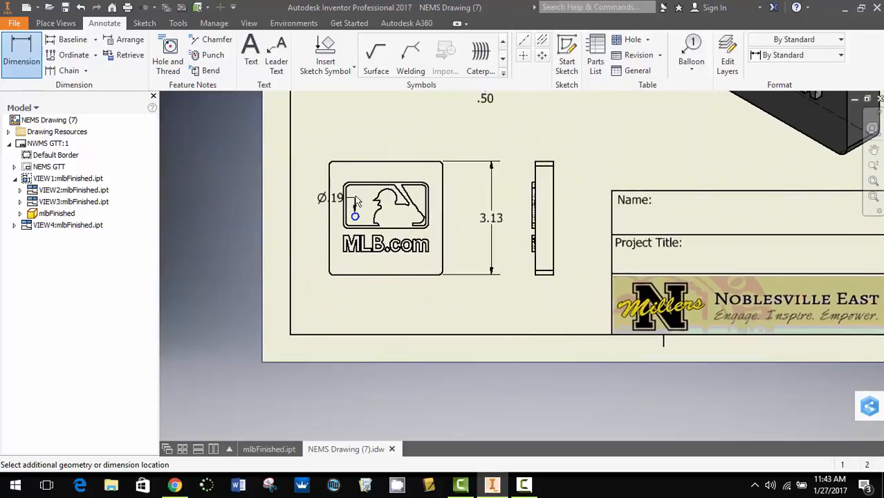
click(373, 144)
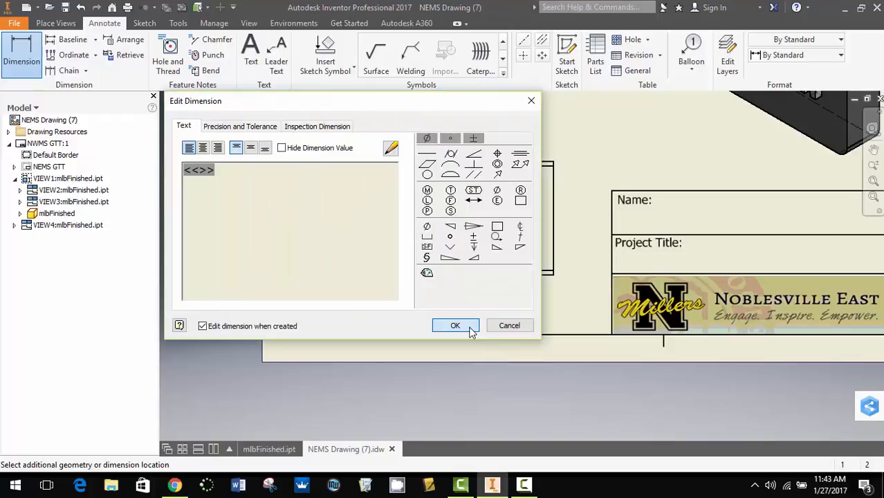
click(466, 326)
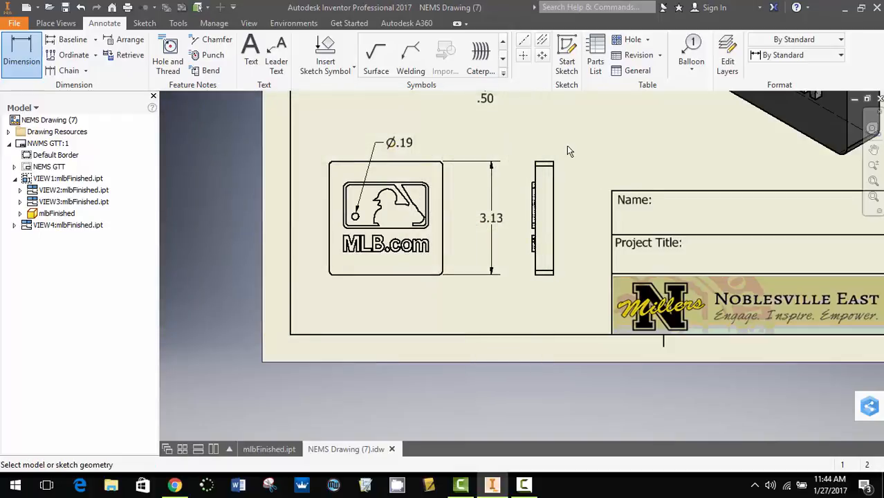
scroll(567, 145, up, 5)
scroll(567, 146, down, 2)
mouse_move(566, 145)
middle_down()
mouse_move(516, 242)
mouse_move(473, 271)
mouse_move(428, 253)
middle_up()
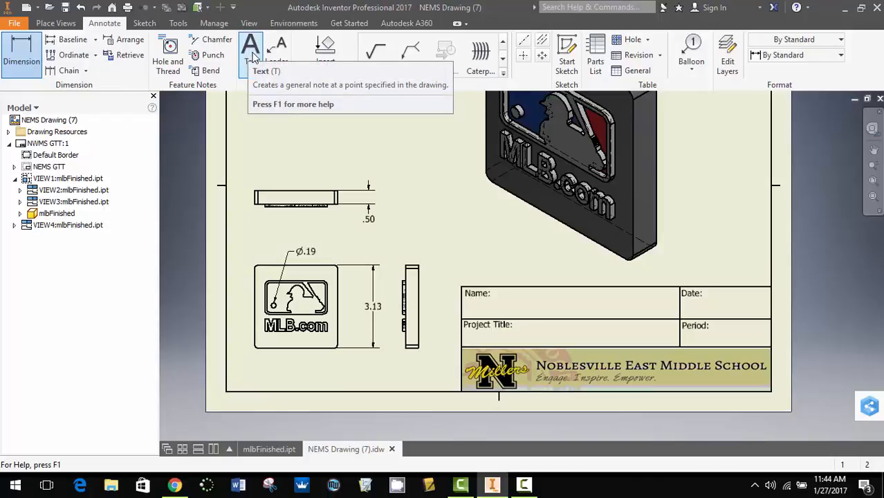
Write the student's full name as a text note in the title block's Name box
click(253, 59)
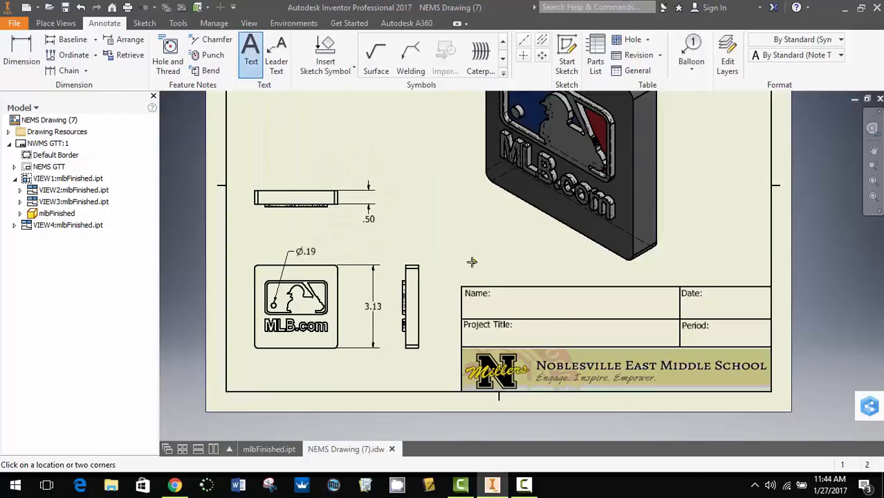
click(501, 296)
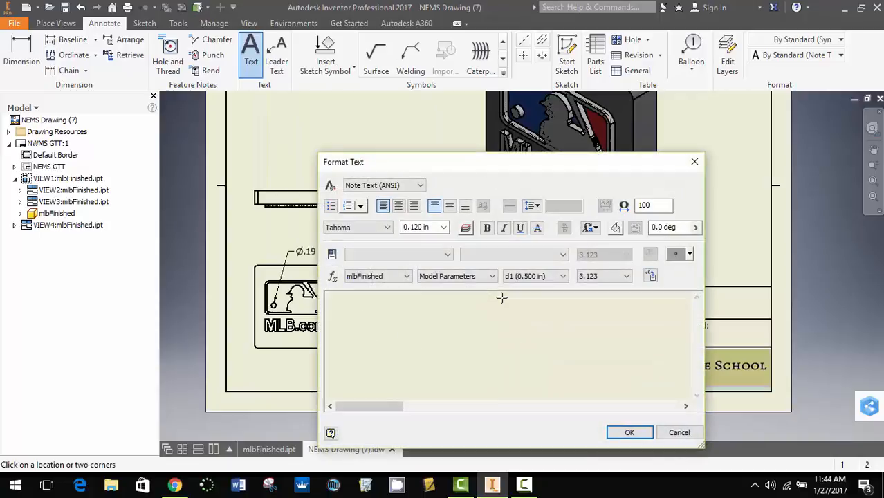
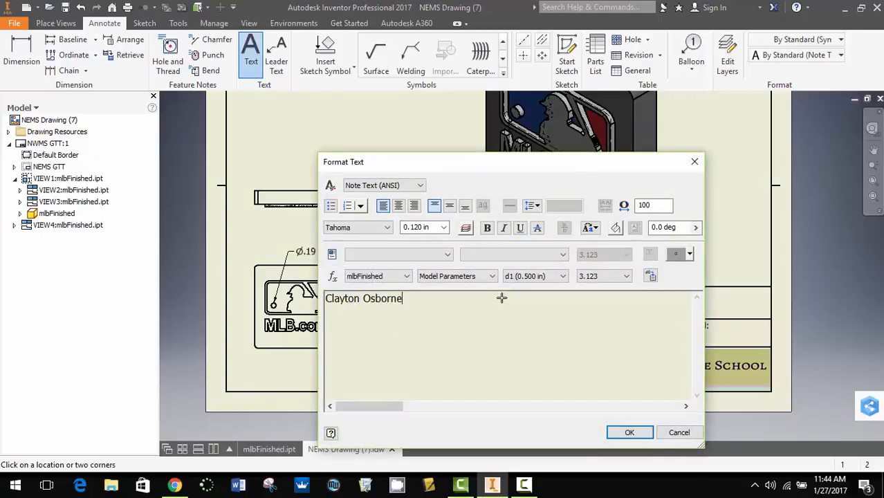
click(629, 432)
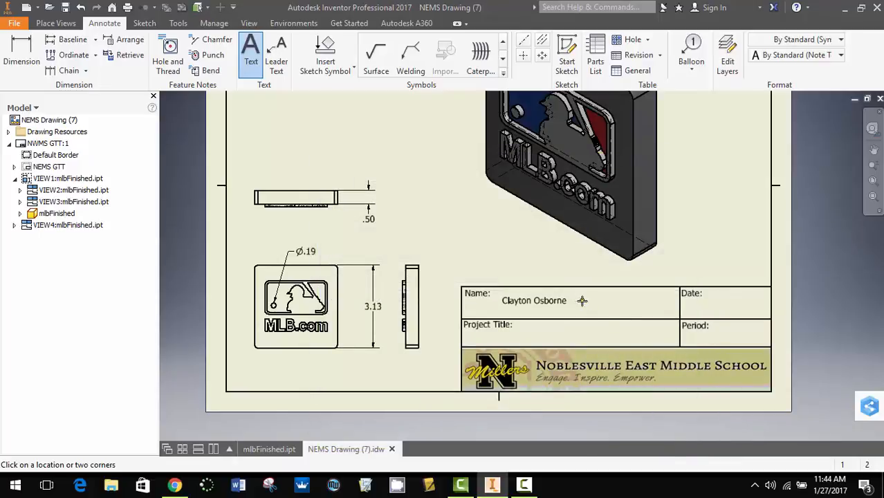
Abandon the empty Date-box note, zoom out to the full sheet, and end the Text command
click(713, 299)
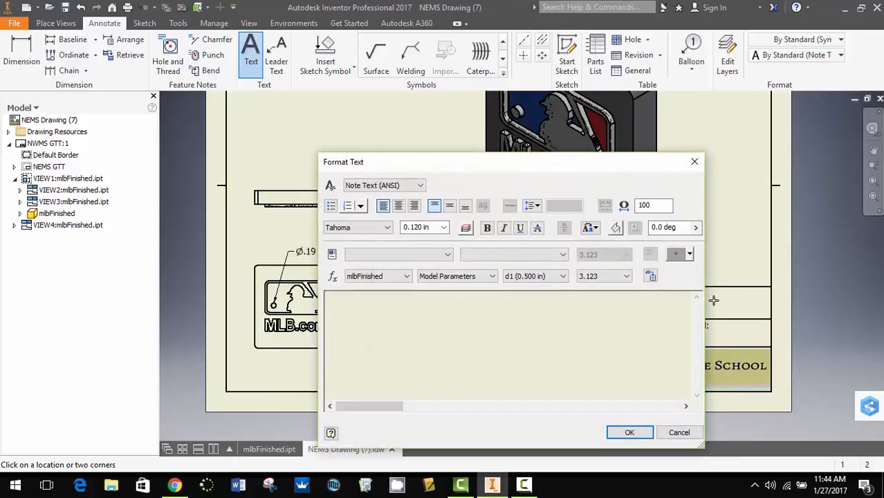
click(682, 432)
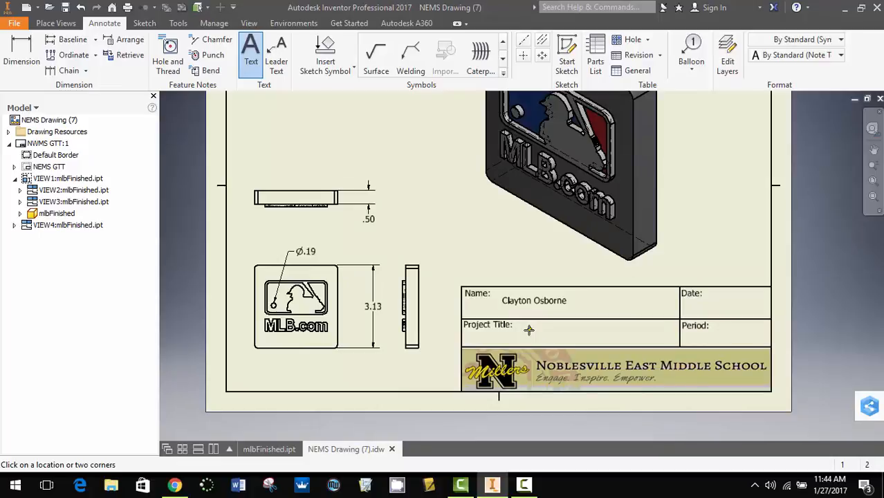
scroll(453, 250, up, 2)
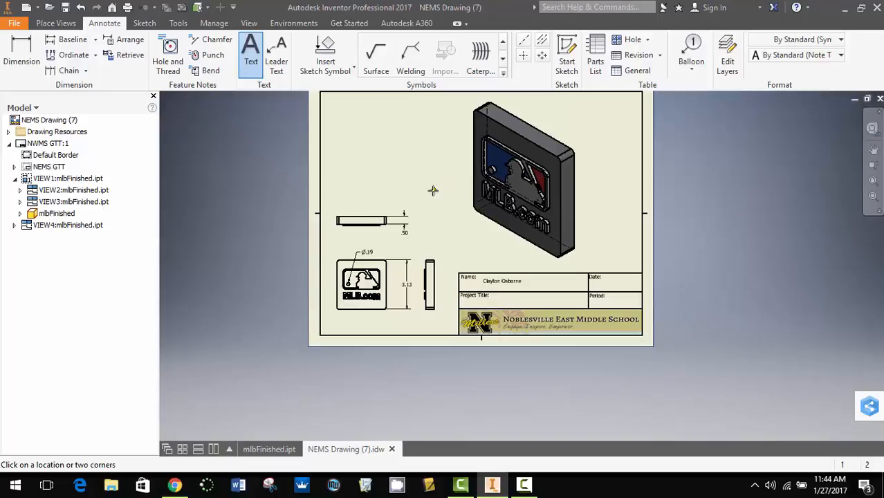
click(259, 64)
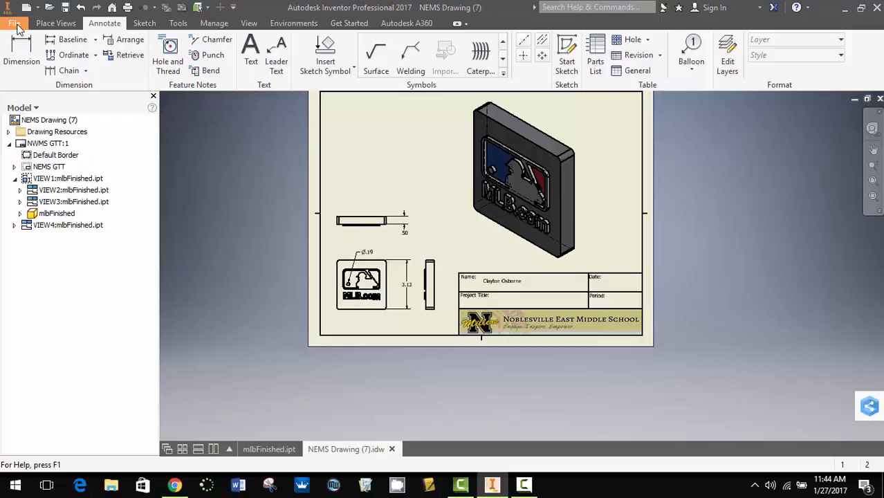
Save a copy of the drawing as 'mlb drawing' with file type PDF Files to the Desktop
click(16, 25)
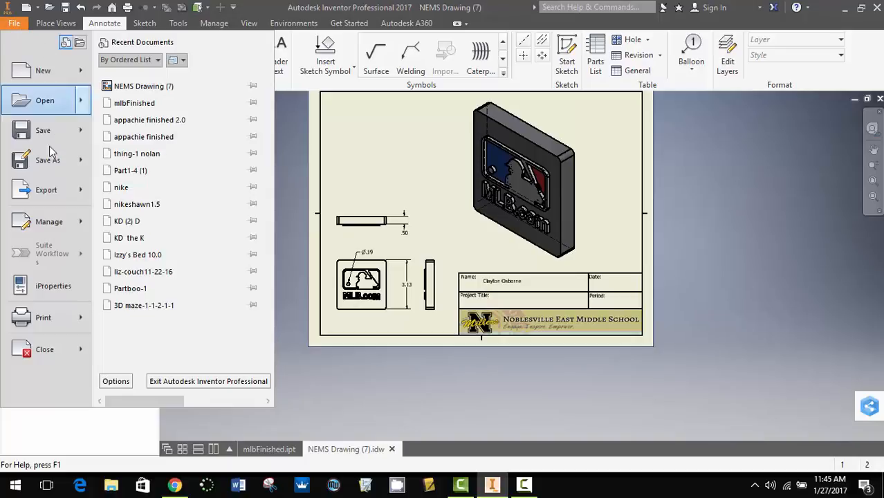
mouse_move(49, 162)
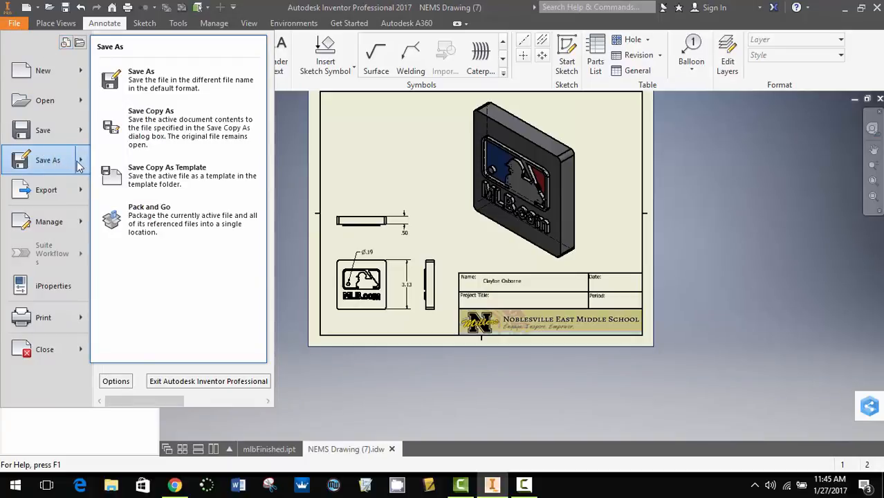
click(173, 132)
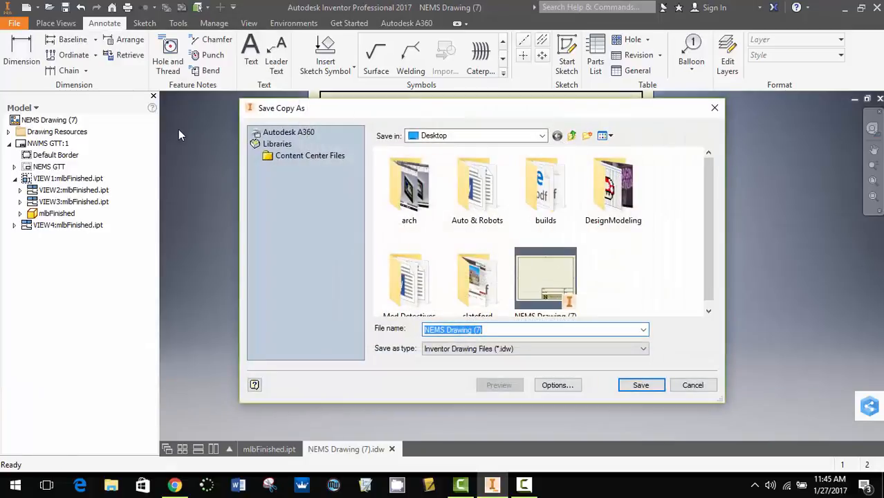
click(588, 348)
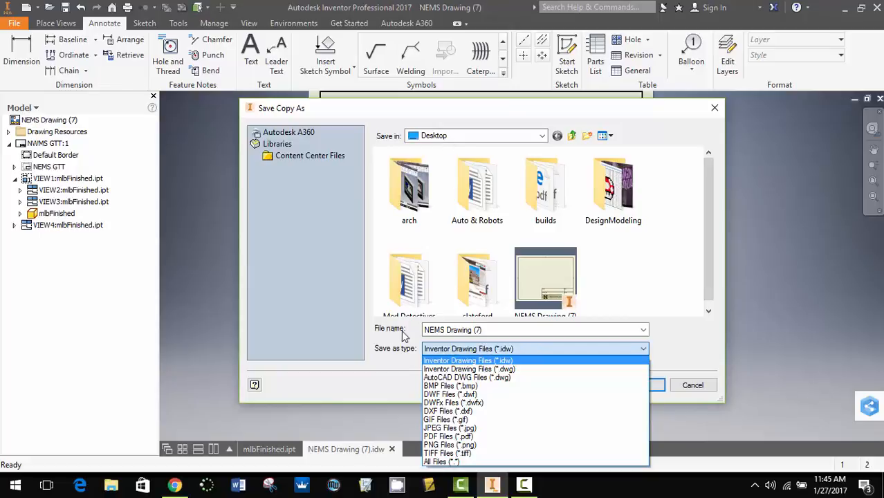
click(502, 334)
triple_click(499, 330)
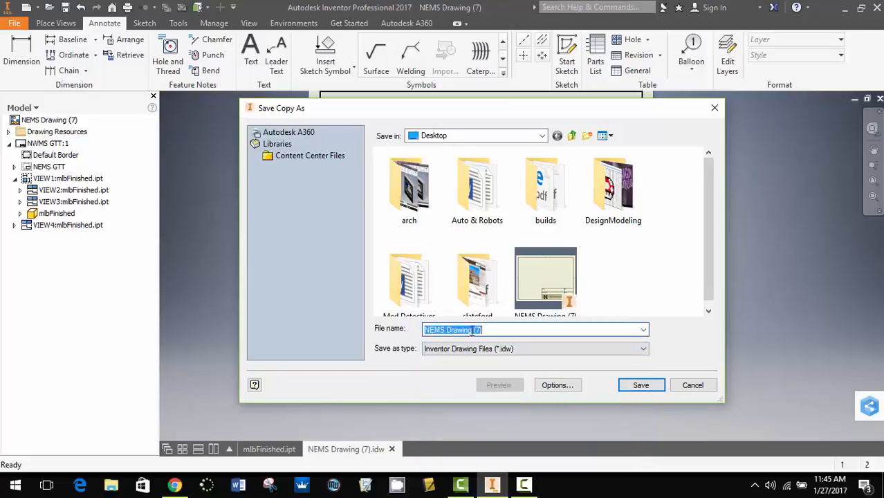
text(mlb )
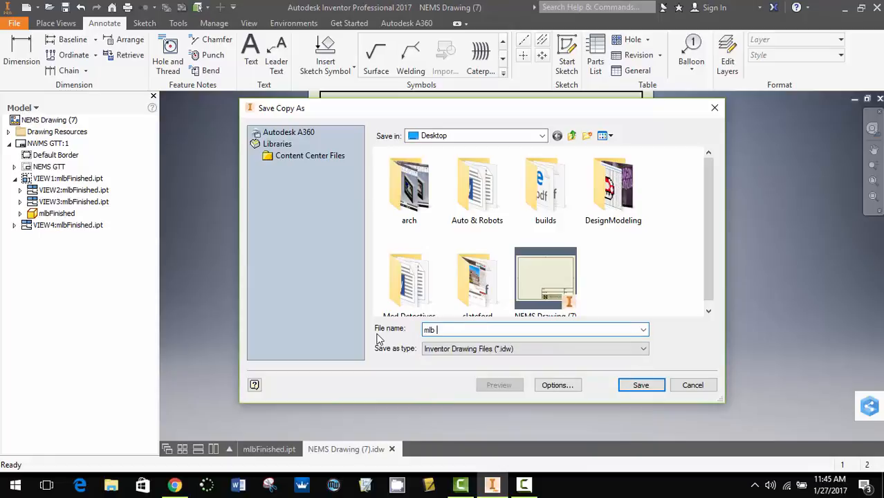
text(drawing)
click(450, 350)
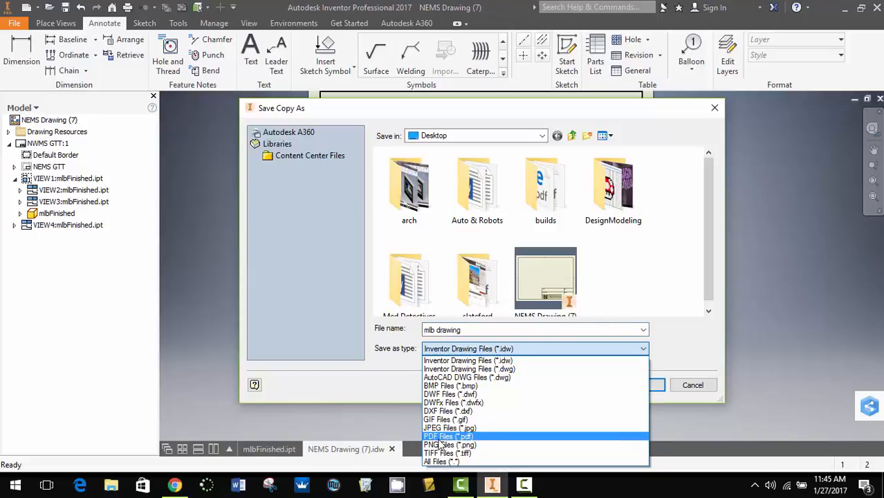
click(458, 437)
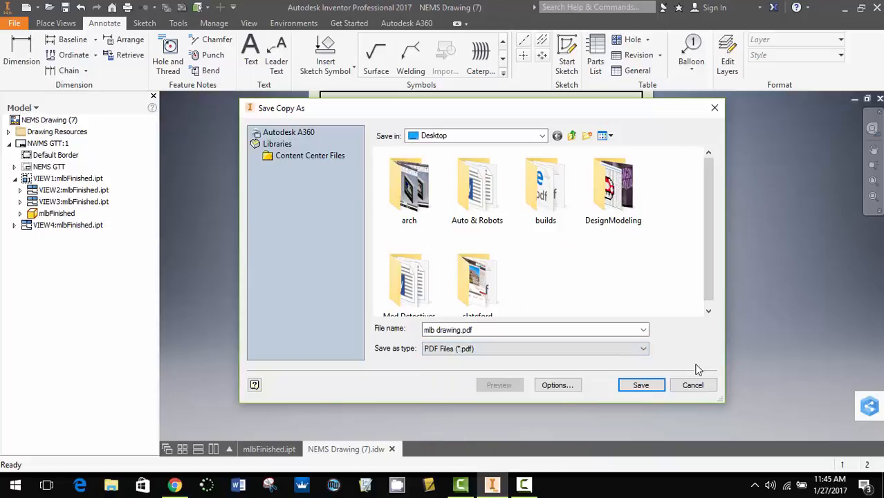
click(641, 385)
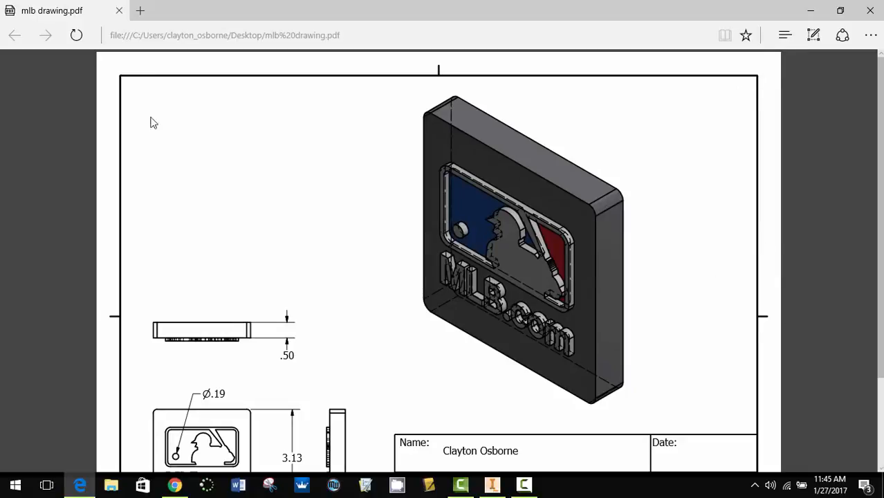
Scroll through mlb drawing.pdf in Edge to check the dimensions and title block, then minimize Edge
scroll(645, 269, down, 1)
scroll(644, 270, down, 2)
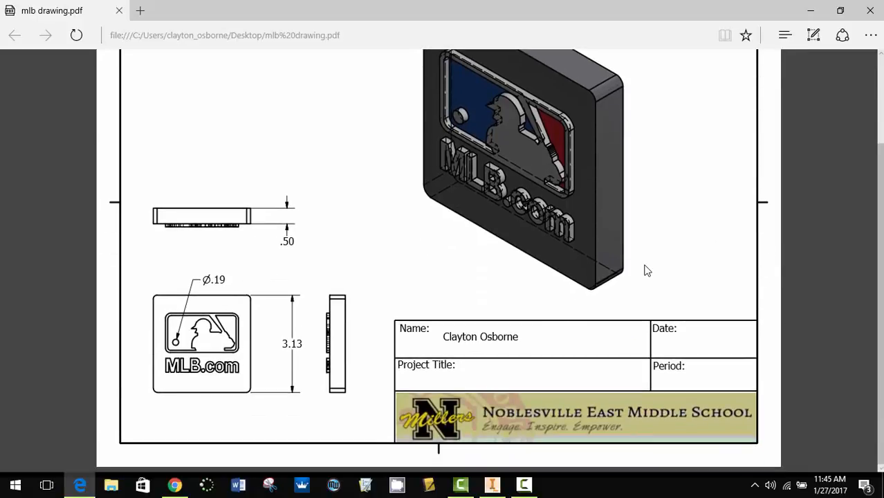
scroll(645, 270, up, 3)
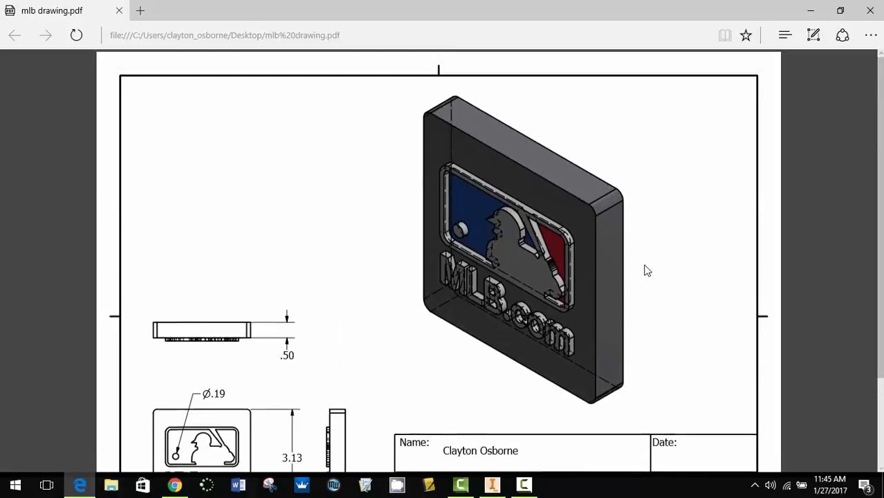
scroll(644, 270, down, 3)
scroll(644, 270, up, 3)
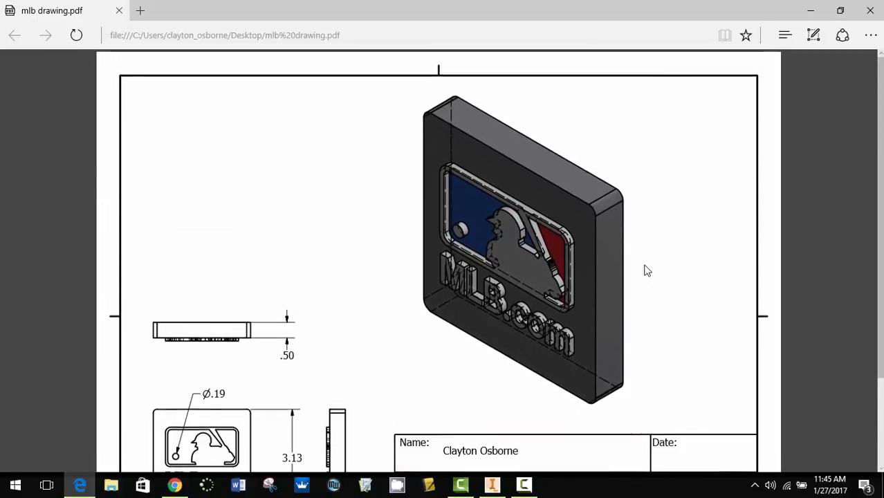
scroll(643, 270, down, 3)
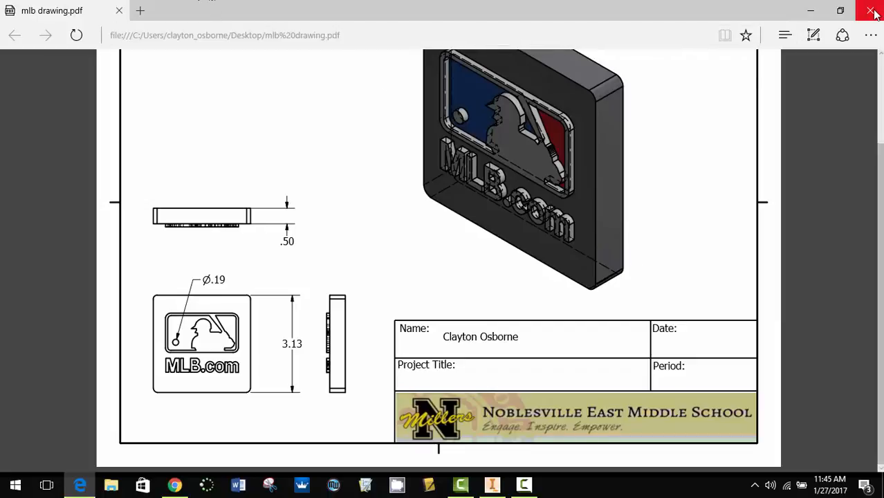
click(813, 13)
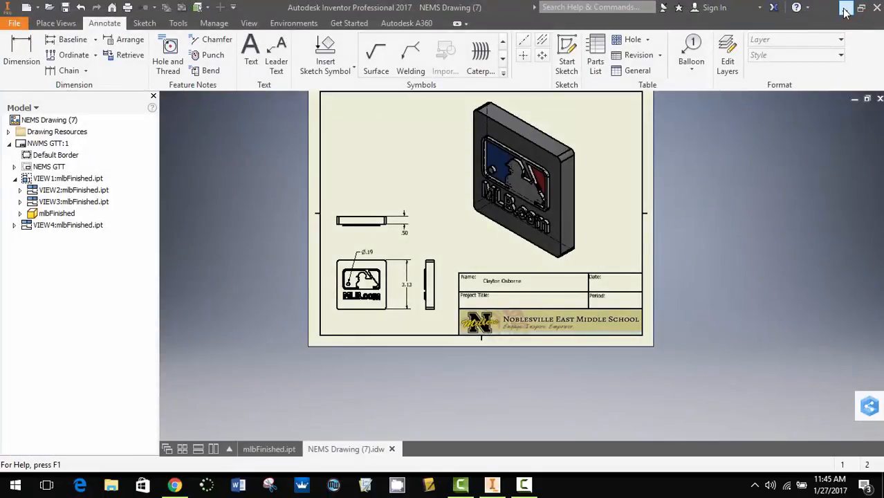
Minimize Inventor and drag the mlb drawing PDF icon to the middle of the desktop
click(844, 8)
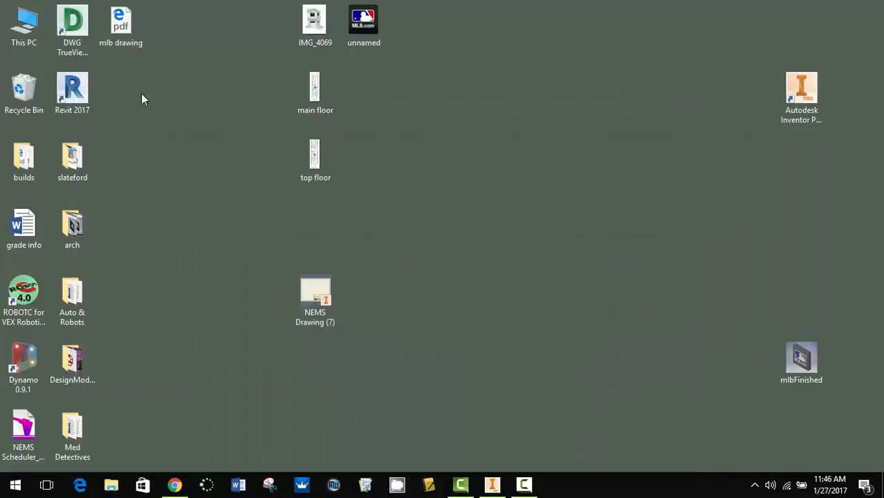
mouse_move(121, 26)
mouse_down()
mouse_move(836, 305)
mouse_move(538, 212)
mouse_move(558, 228)
mouse_up()
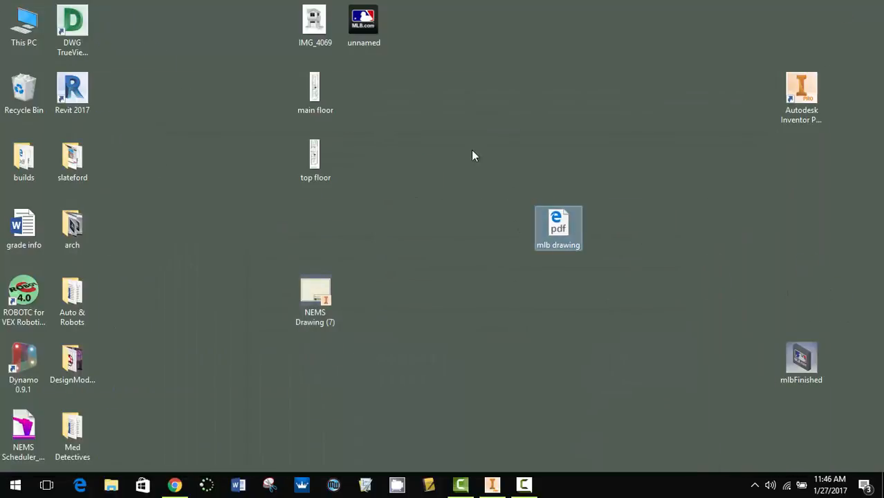
mouse_move(472, 155)
mouse_down()
mouse_move(665, 395)
mouse_move(671, 361)
mouse_up()
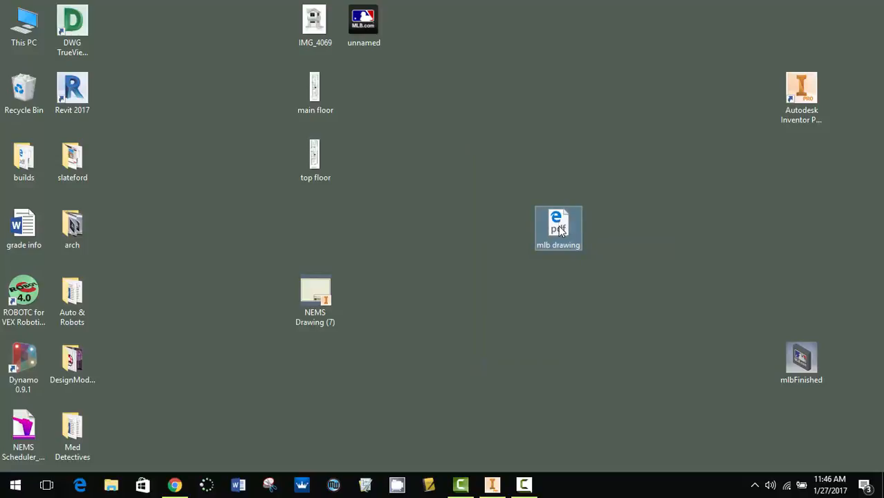
click(480, 125)
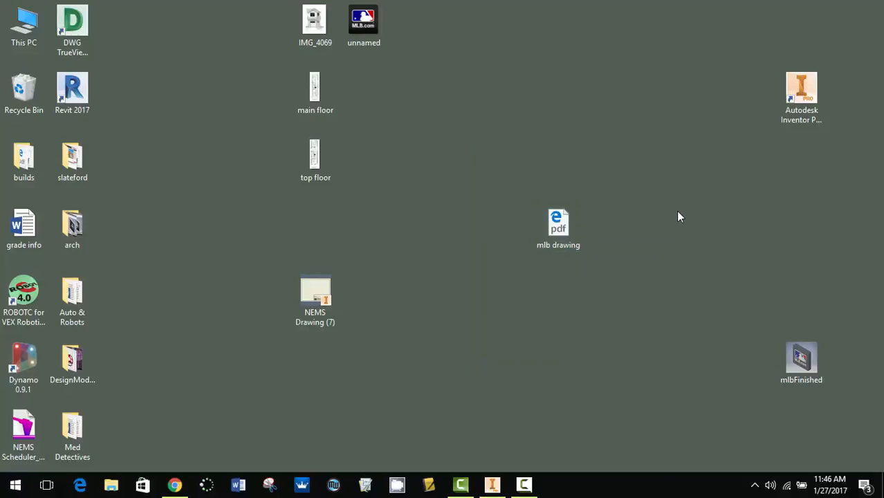